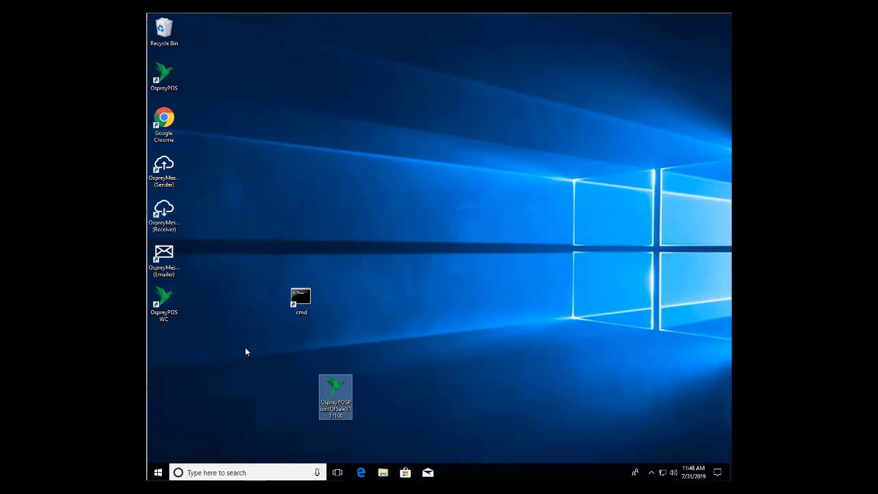
# Run the OspreyPOS PointOfSale installer on the desktop as administrator and accept the license agreement terms
pyautogui.rightClick(332, 387)
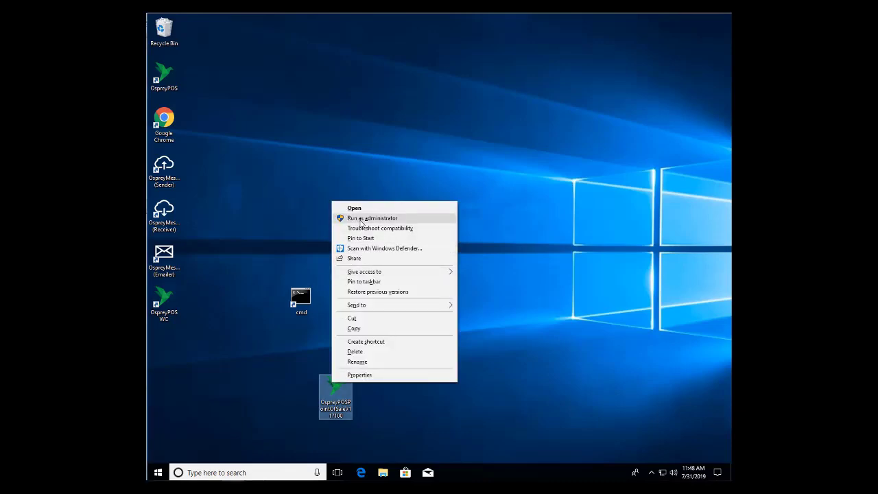
pyautogui.click(360, 220)
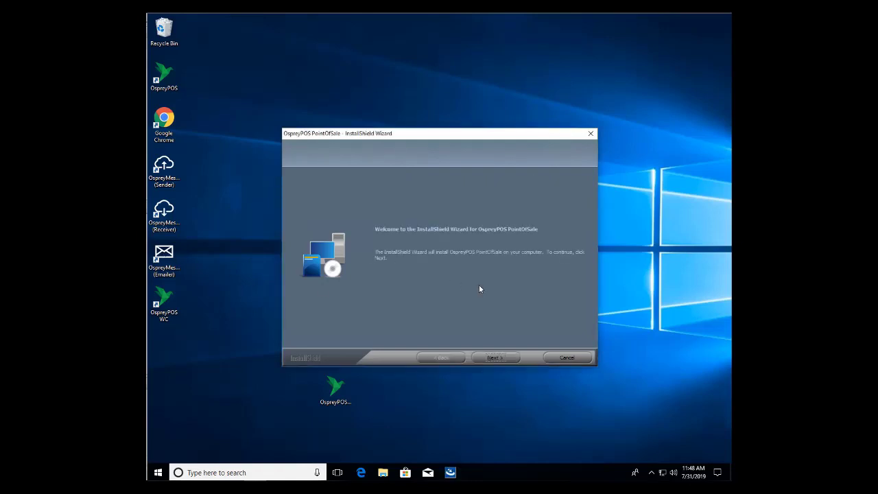
pyautogui.click(491, 358)
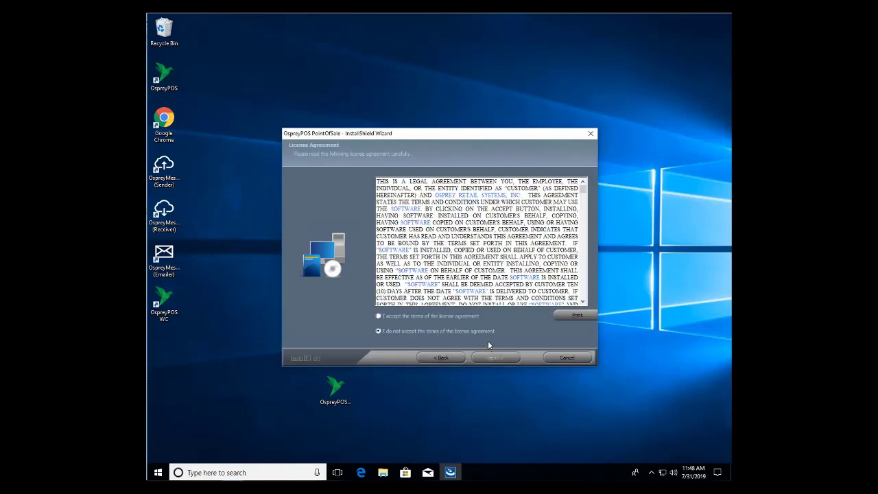
pyautogui.click(461, 317)
pyautogui.click(489, 358)
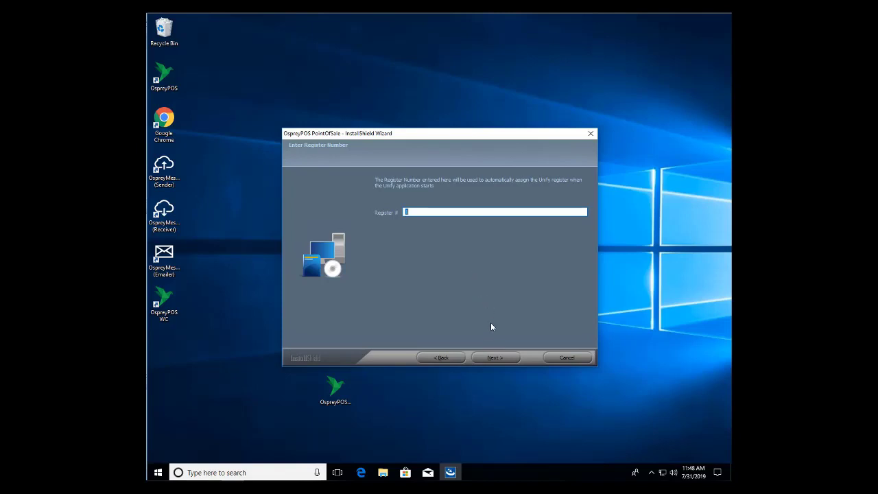
# Install OspreyPOS PointOfSale with the default register number, allow the application provided by ORS, and finish the wizard
pyautogui.click(495, 358)
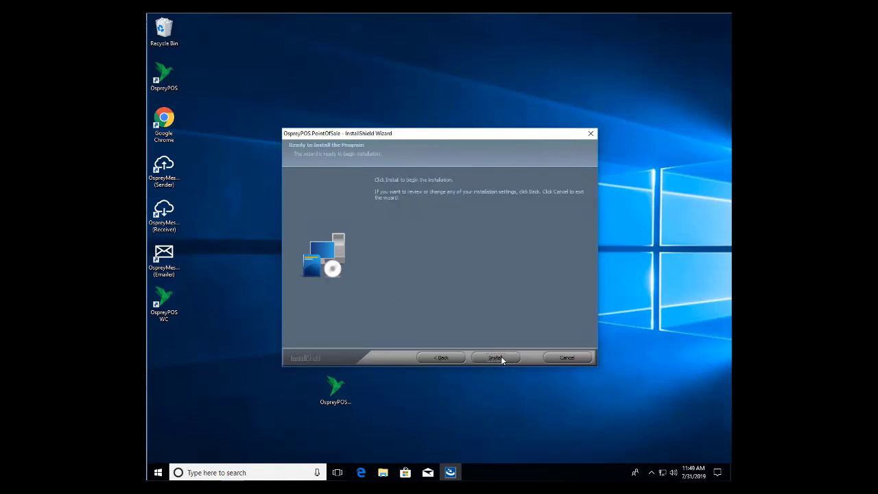
pyautogui.click(501, 359)
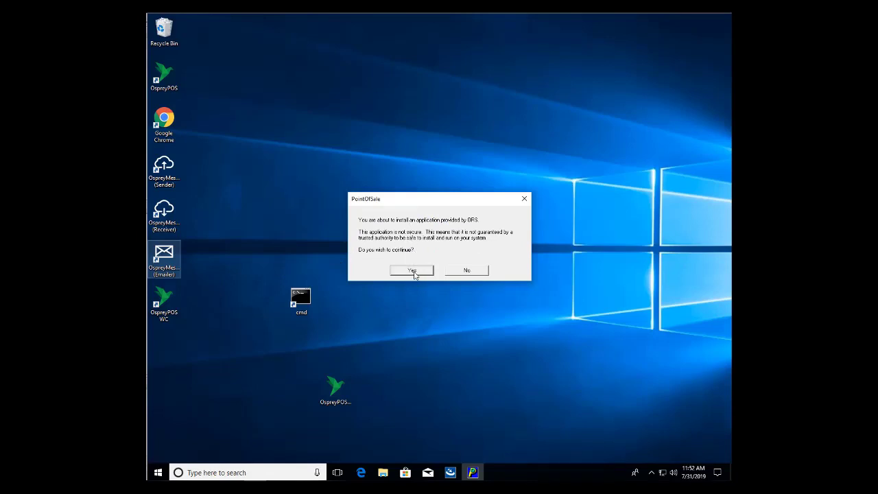
pyautogui.click(412, 271)
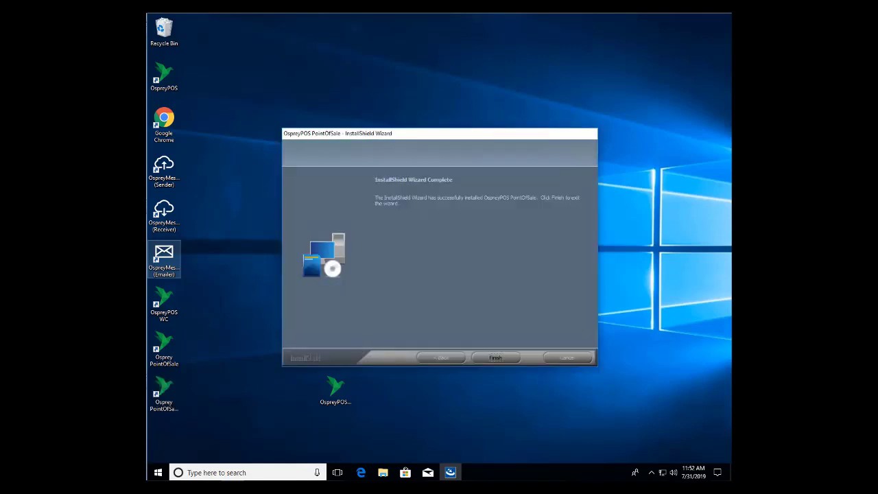
pyautogui.click(496, 358)
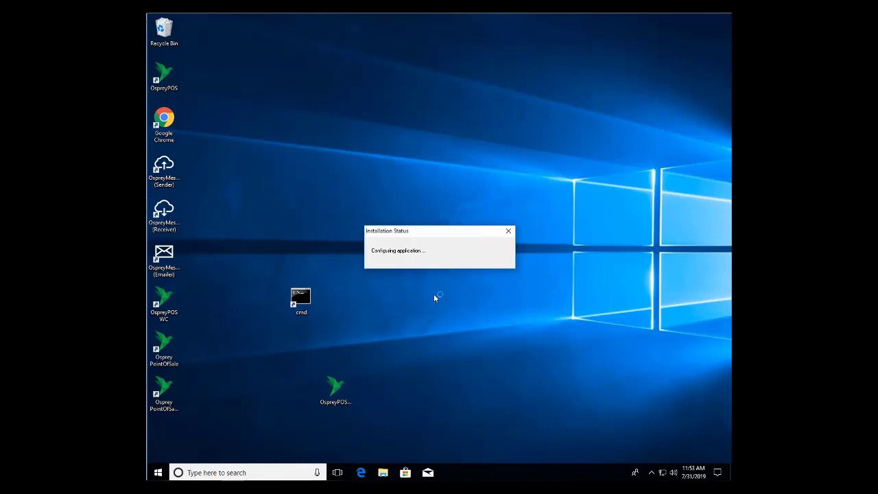
# Run the Osprey PointOfSale Sync shortcut as administrator and show the hidden notification icons to check it
pyautogui.click(175, 366)
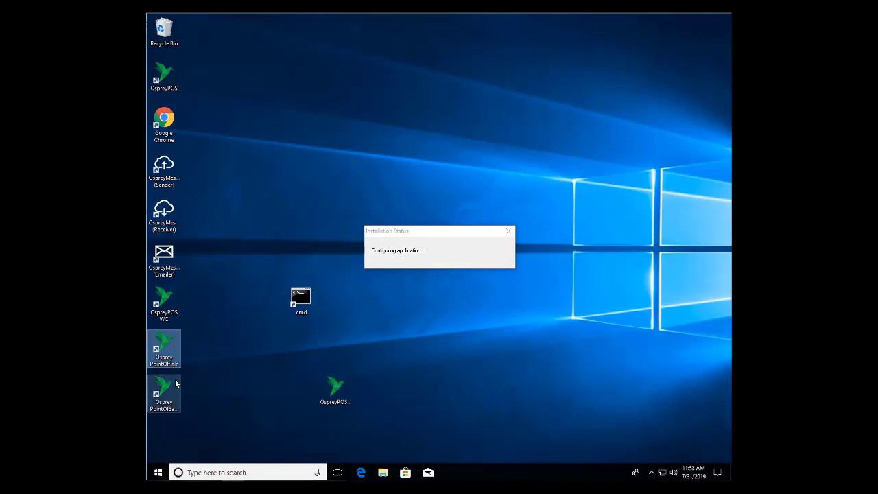
pyautogui.click(172, 392)
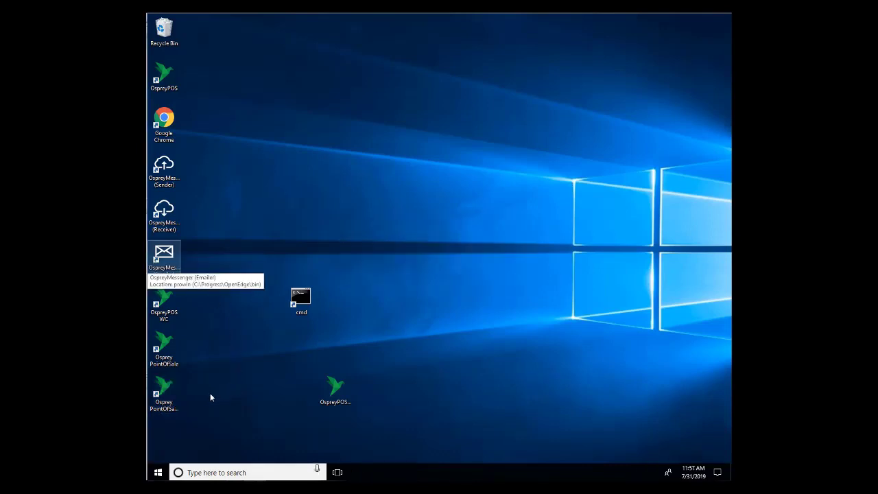
pyautogui.click(165, 392)
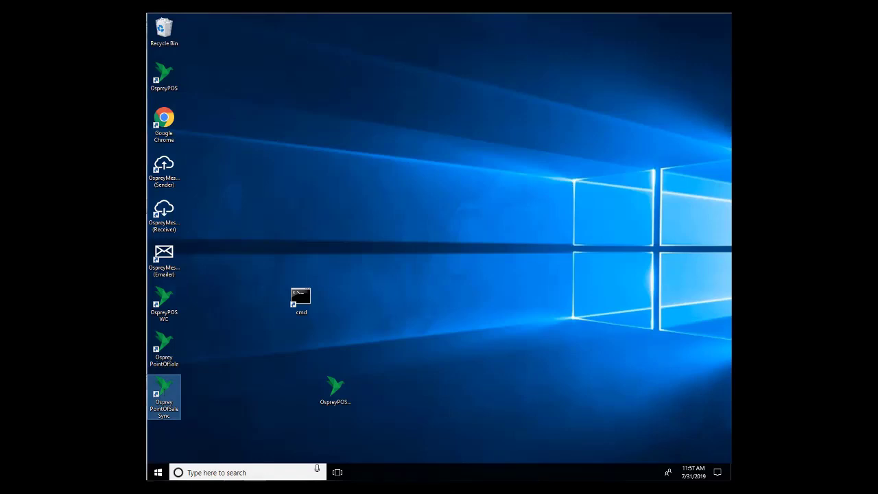
pyautogui.rightClick(165, 388)
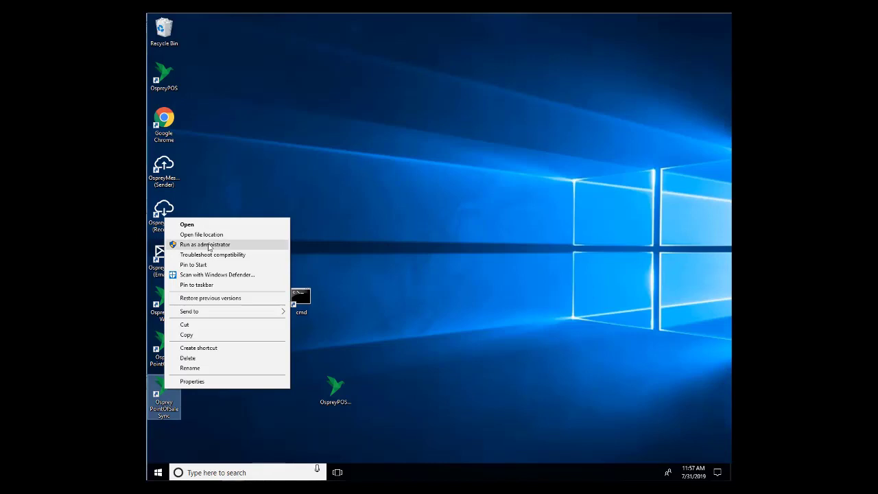
pyautogui.click(210, 245)
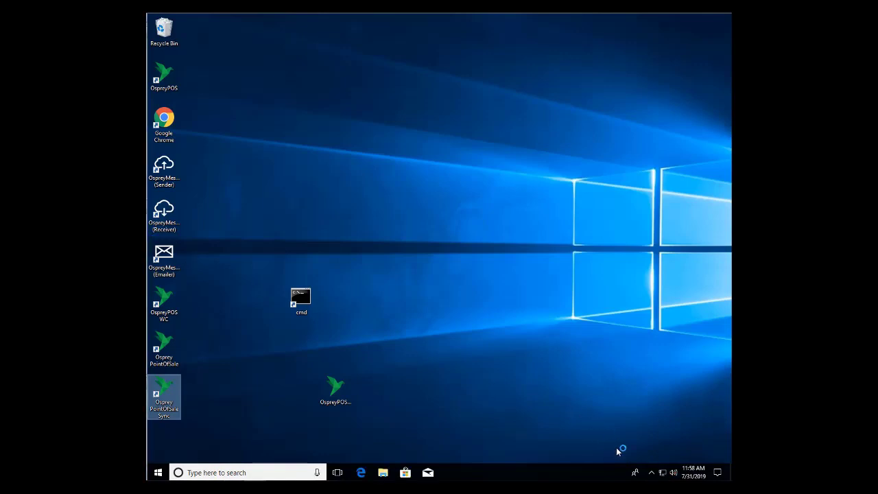
pyautogui.click(651, 472)
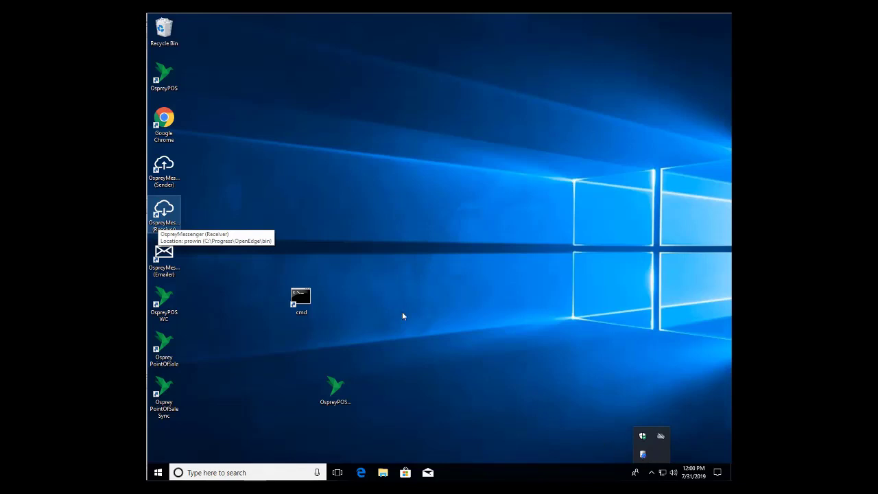
# Open the folder C:\ORS\PointOfSale\Databases to examine the client database files while they sync, and close it
pyautogui.click(383, 472)
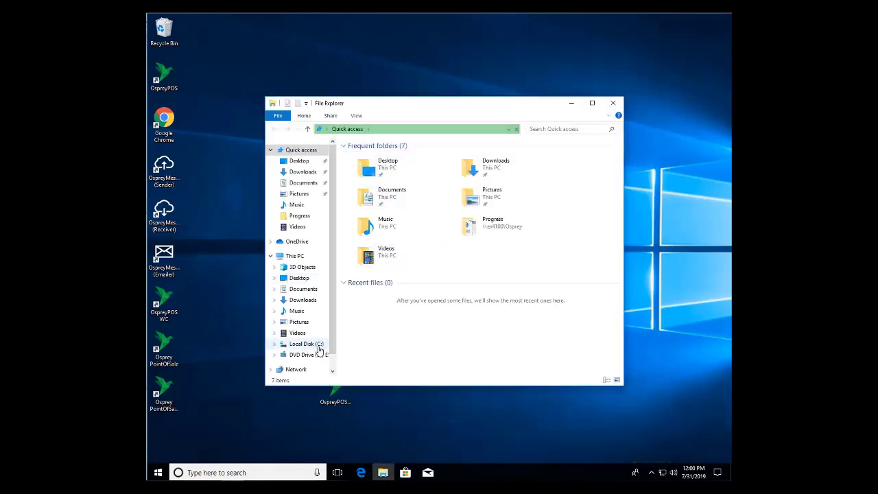
pyautogui.click(306, 343)
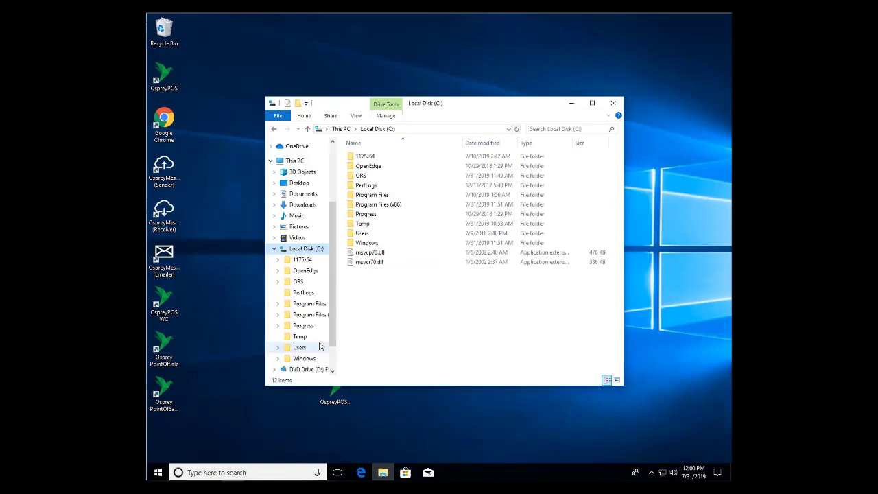
pyautogui.click(362, 176)
pyautogui.click(363, 176)
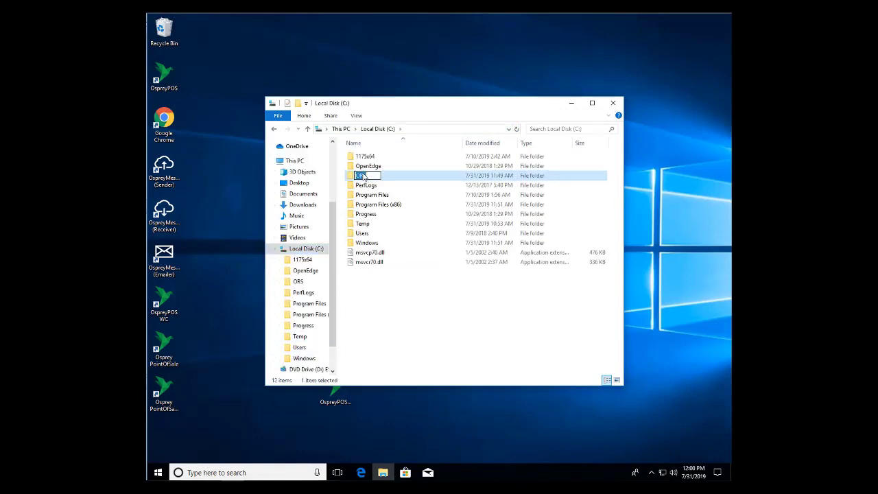
pyautogui.click(354, 177)
pyautogui.doubleClick(354, 176)
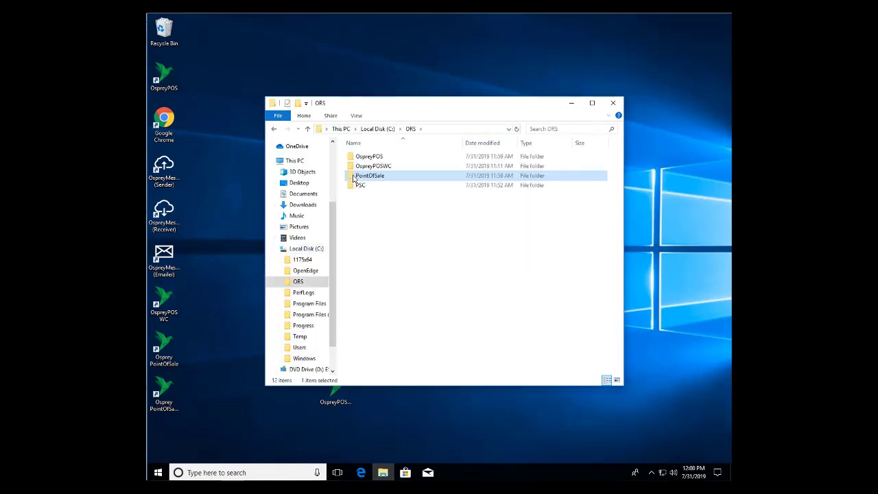
pyautogui.doubleClick(353, 177)
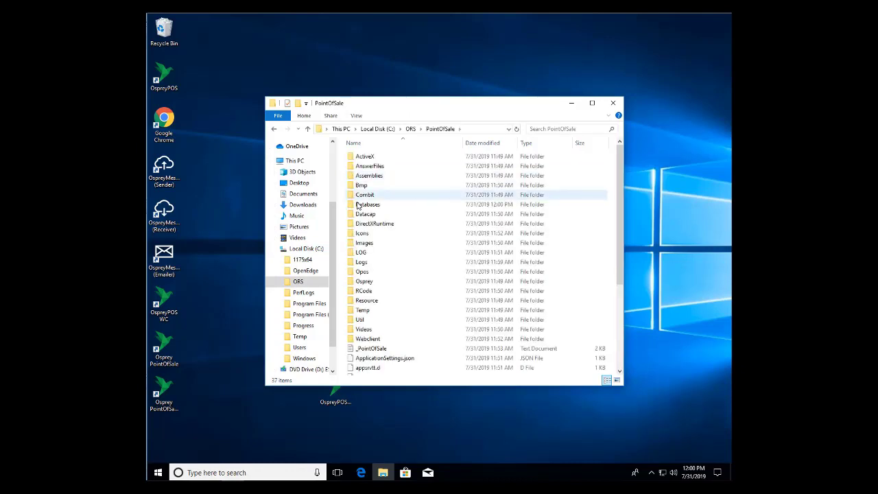
pyautogui.click(351, 206)
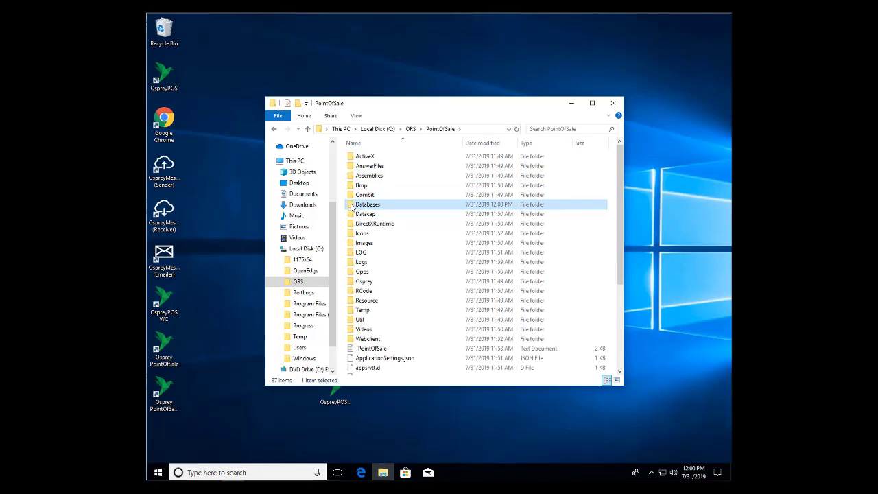
pyautogui.doubleClick(352, 205)
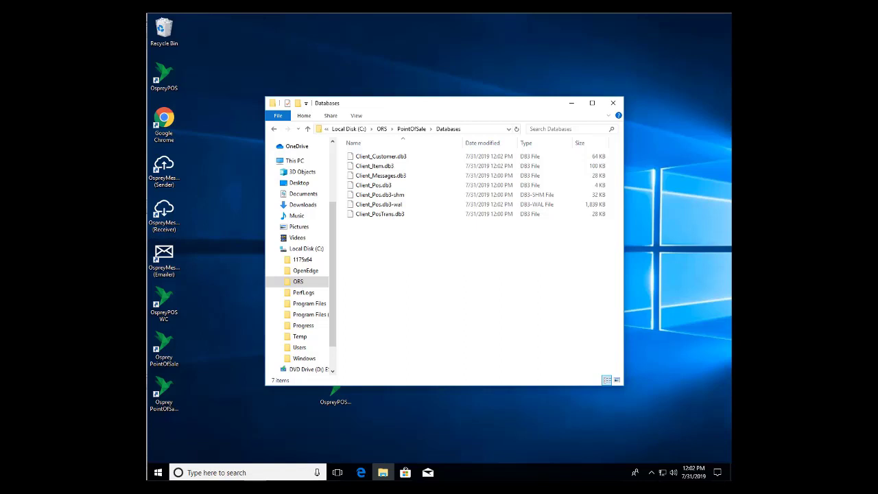
pyautogui.doubleClick(164, 213)
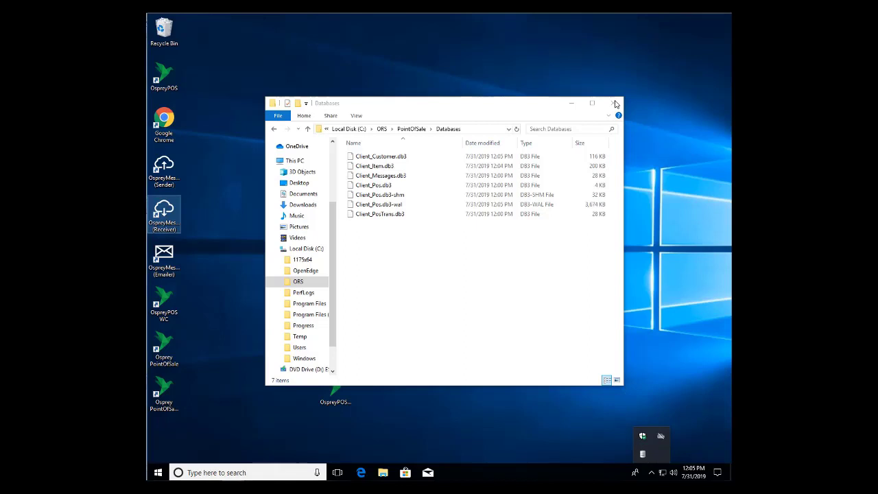
pyautogui.click(615, 103)
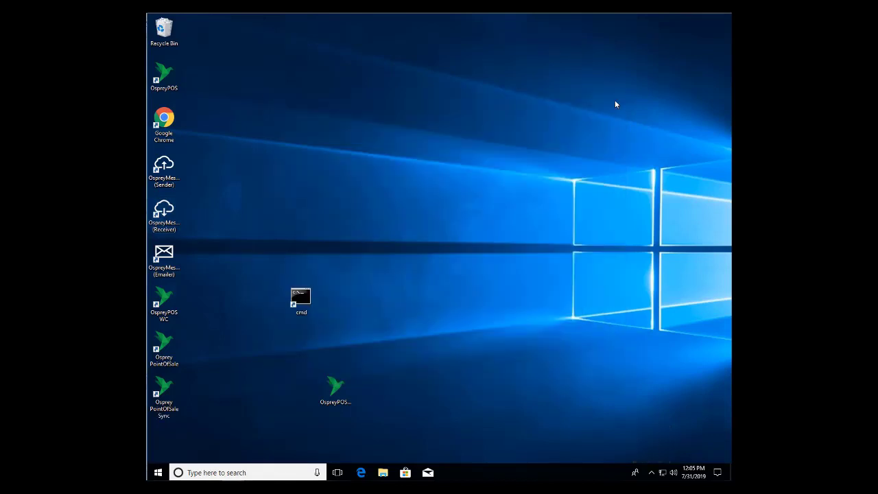
# Run the Osprey PointOfSale shortcut as administrator and dismiss the printer, MICR and scanner device alerts
pyautogui.rightClick(164, 351)
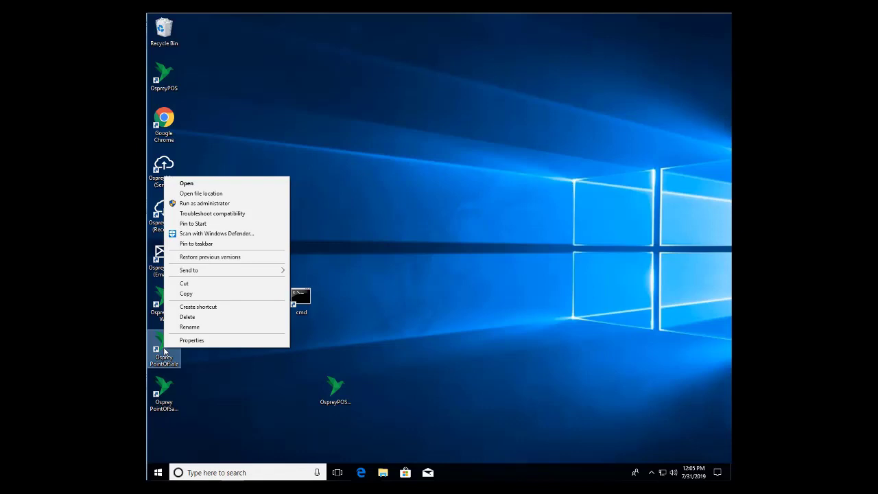
pyautogui.click(225, 204)
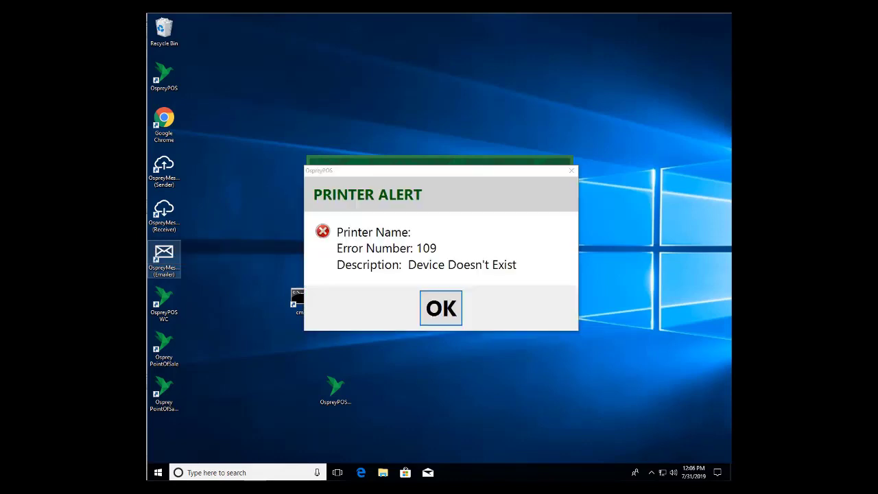
pyautogui.click(451, 310)
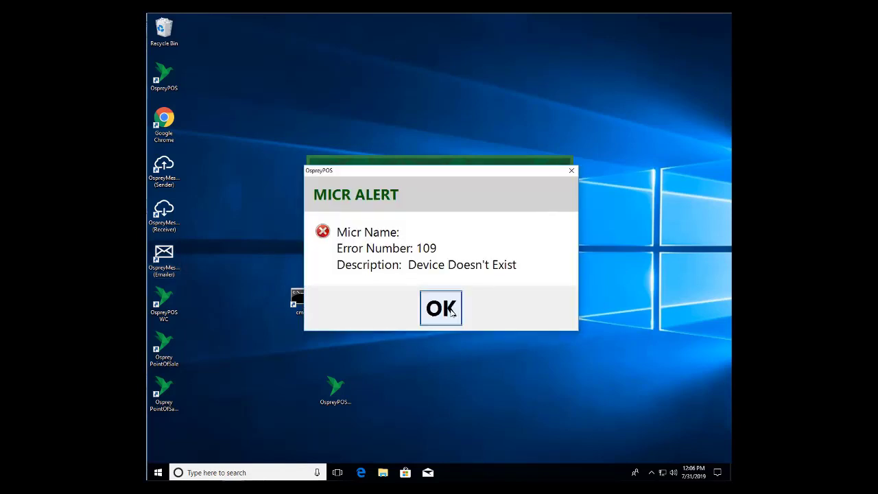
pyautogui.click(451, 310)
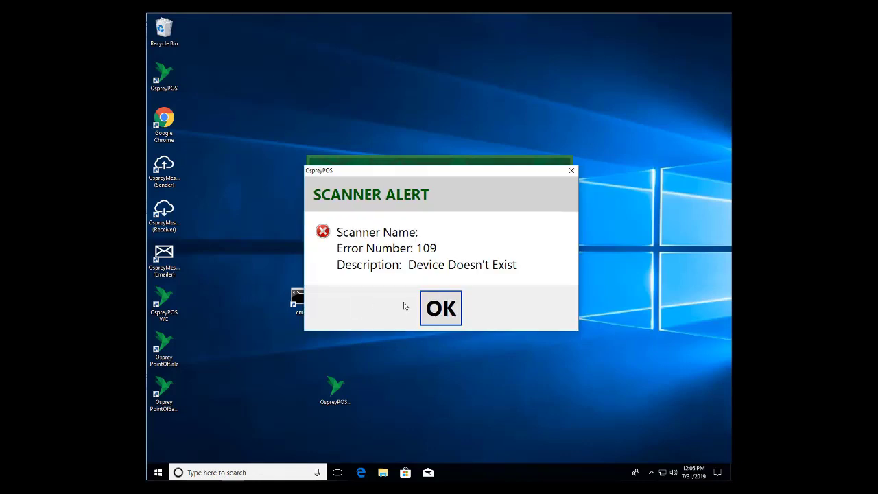
pyautogui.click(433, 315)
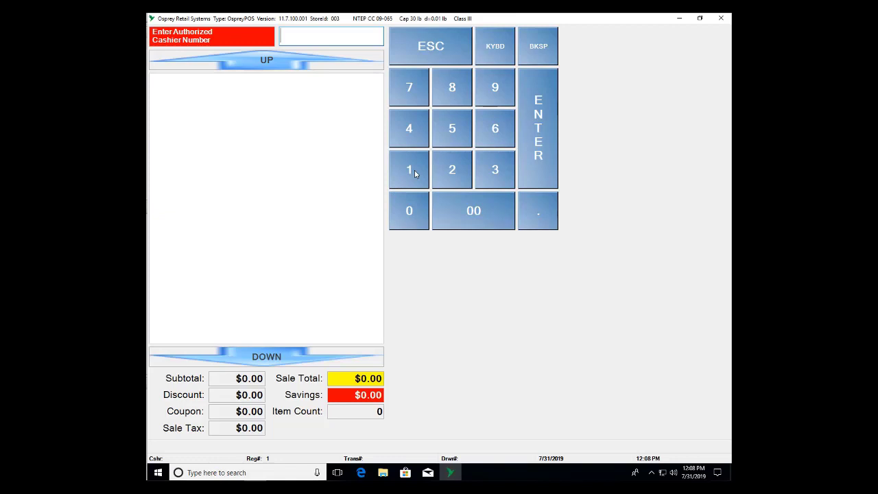
# Sign in with the authorized cashier number on Drawer 1 and skip the customer lookup
pyautogui.click(538, 146)
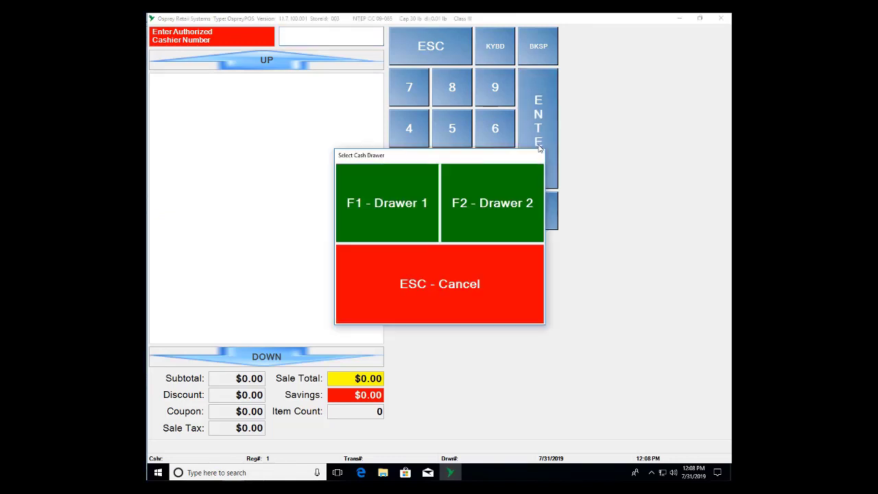
pyautogui.click(397, 207)
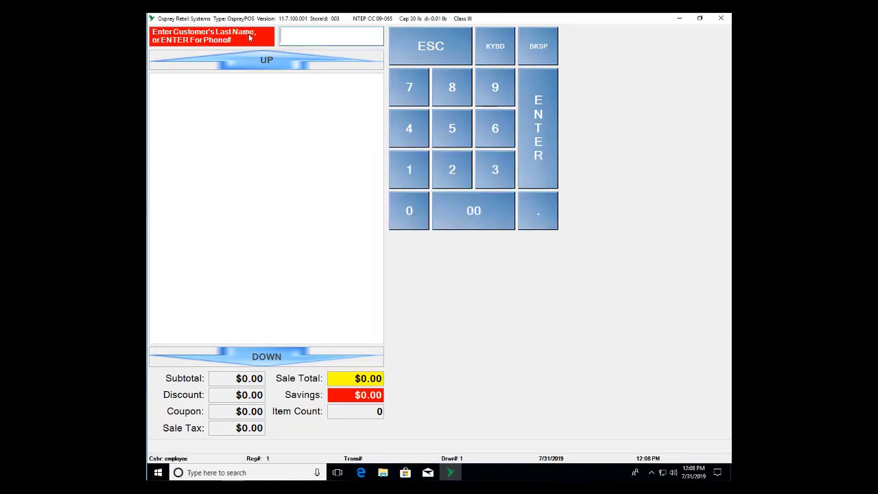
pyautogui.click(430, 47)
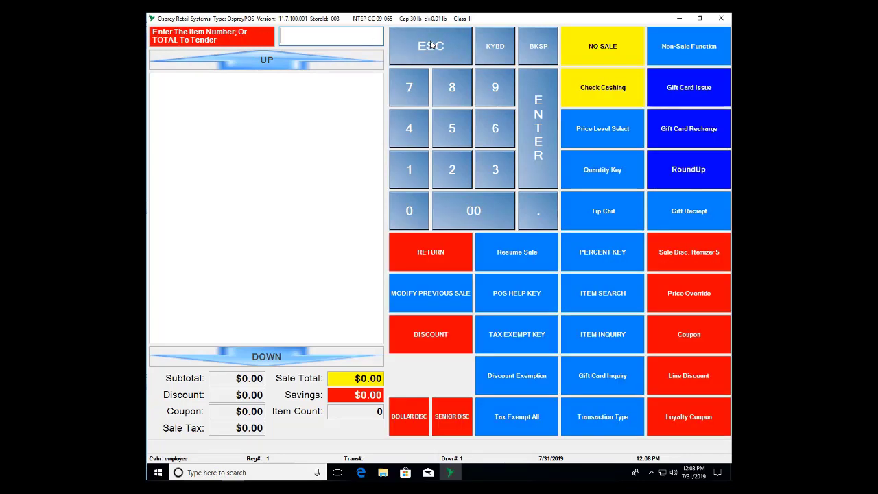
# Ring up the 13 oz. Maria's Buenas Noches, 13 oz. Andrew's Outback, Super Cut and PLU Linker (39) by item number
pyautogui.write('99')
pyautogui.press('Return')
pyautogui.write('9')
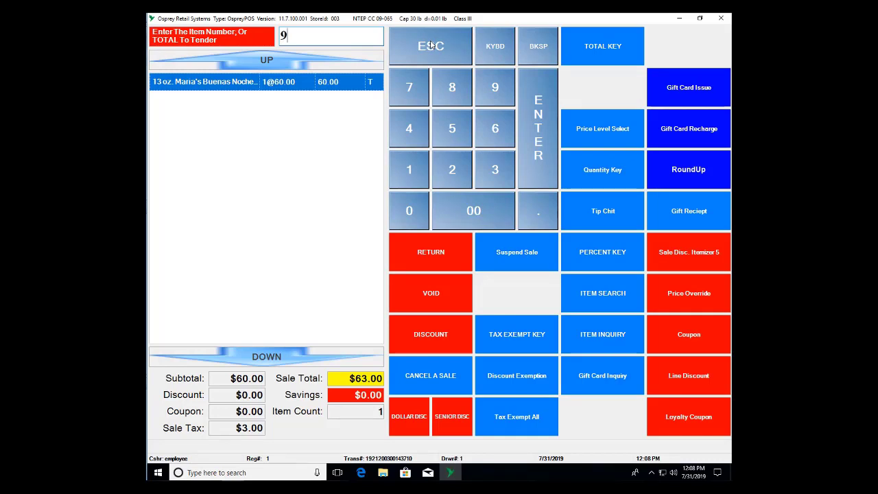
pyautogui.write('9')
pyautogui.press('Return')
pyautogui.write('6')
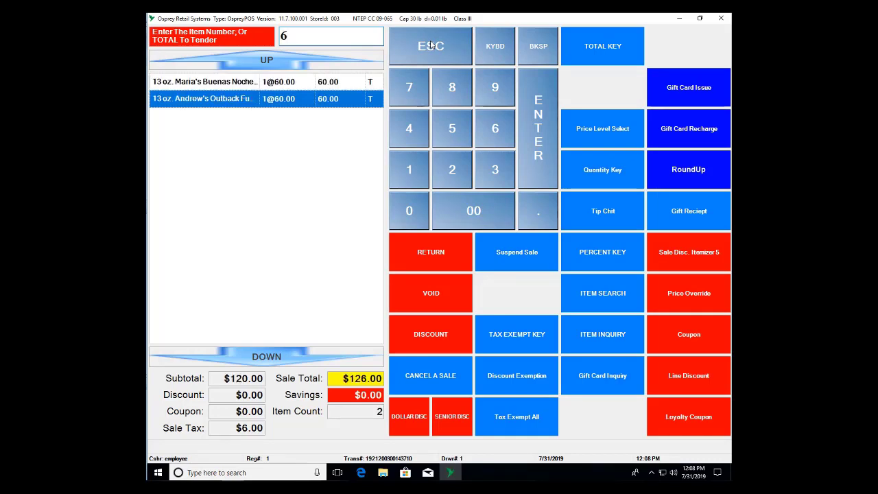
pyautogui.press('Return')
pyautogui.write('39')
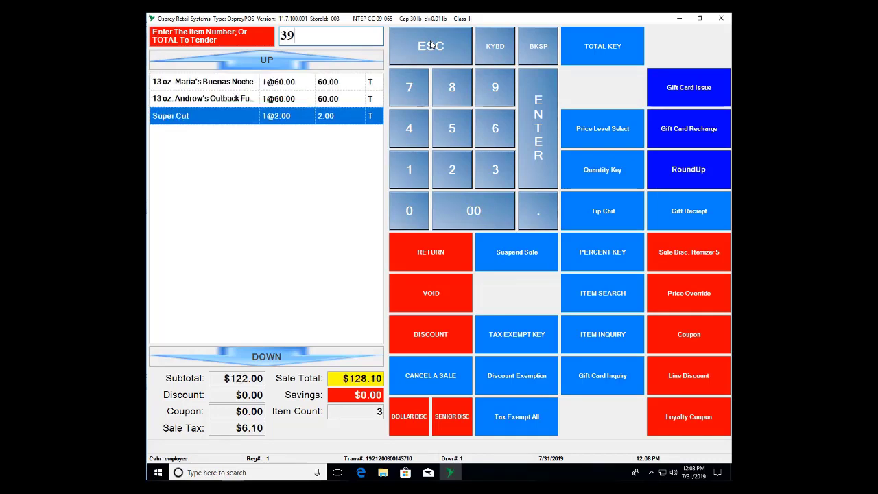
pyautogui.press('Return')
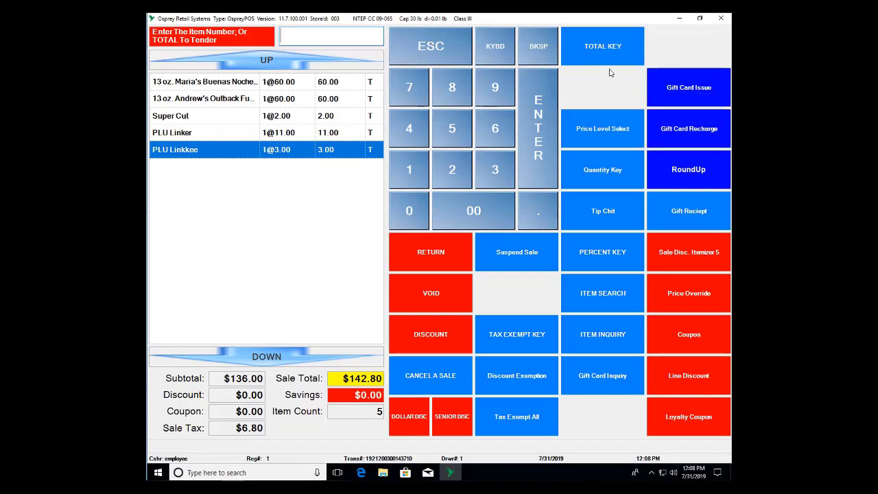
# Total the sale without the round-up donation, tender $150.00 in cash, and decline the printed receipt
pyautogui.click(601, 47)
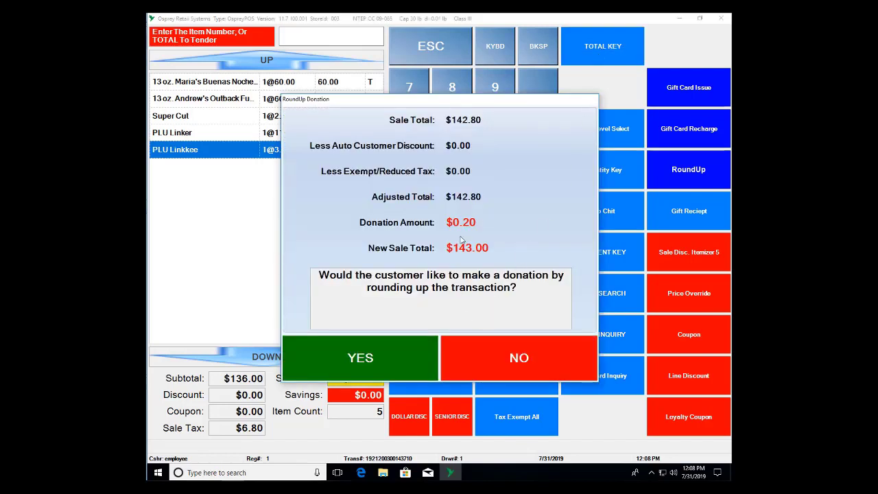
pyautogui.click(490, 362)
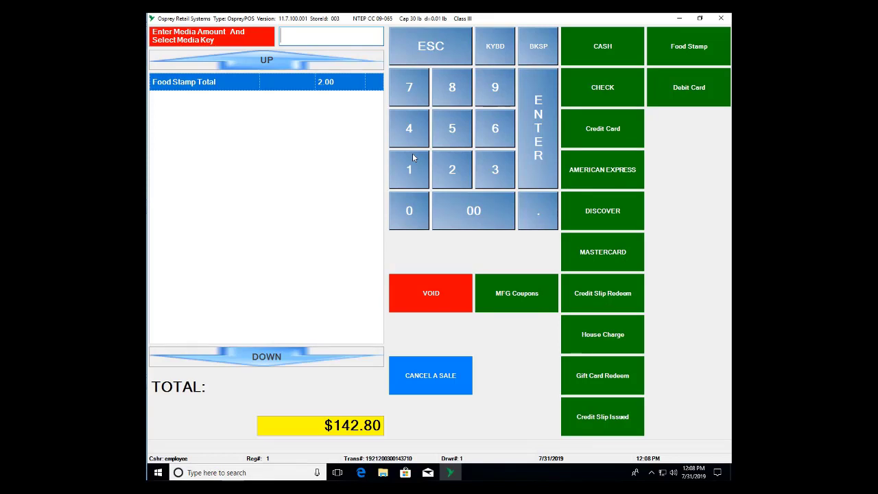
pyautogui.write('15000')
pyautogui.click(587, 45)
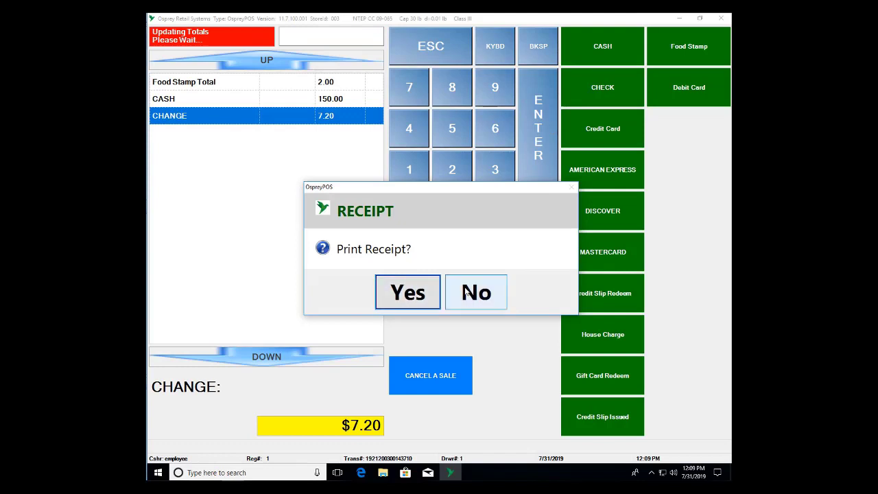
pyautogui.click(465, 293)
pyautogui.click(447, 293)
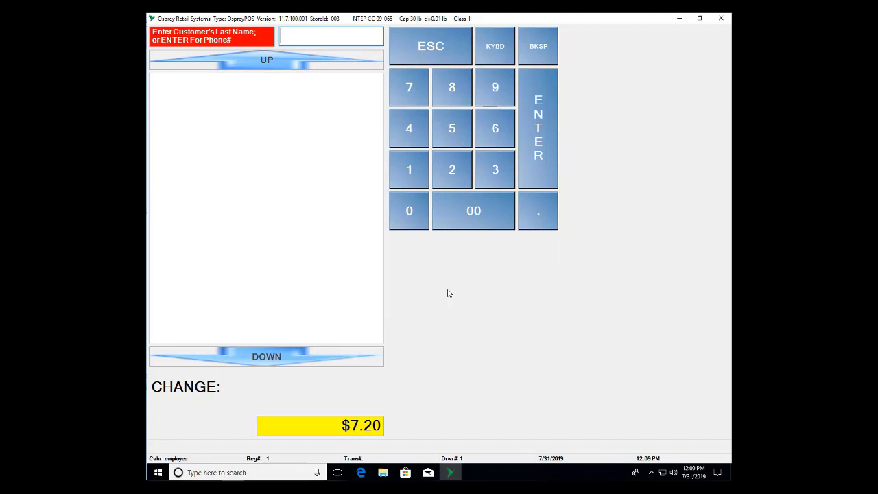
# Skip the customer lookup for a new sale and use Item Search to add 13 oz. David's Shalom Tearsless Sham with quantity 3
pyautogui.click(425, 52)
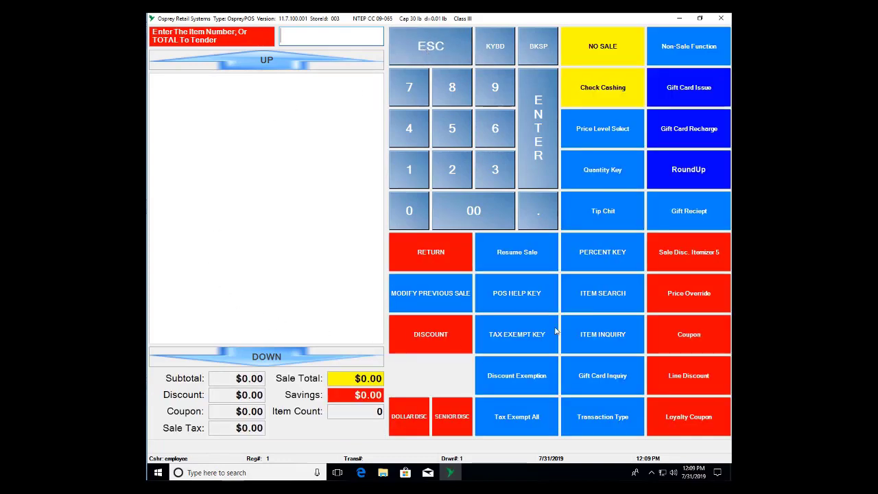
pyautogui.click(613, 293)
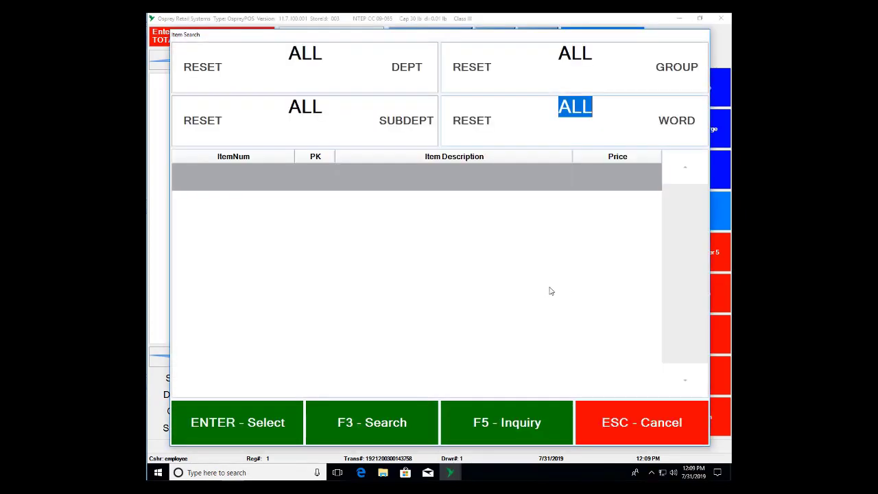
pyautogui.click(384, 425)
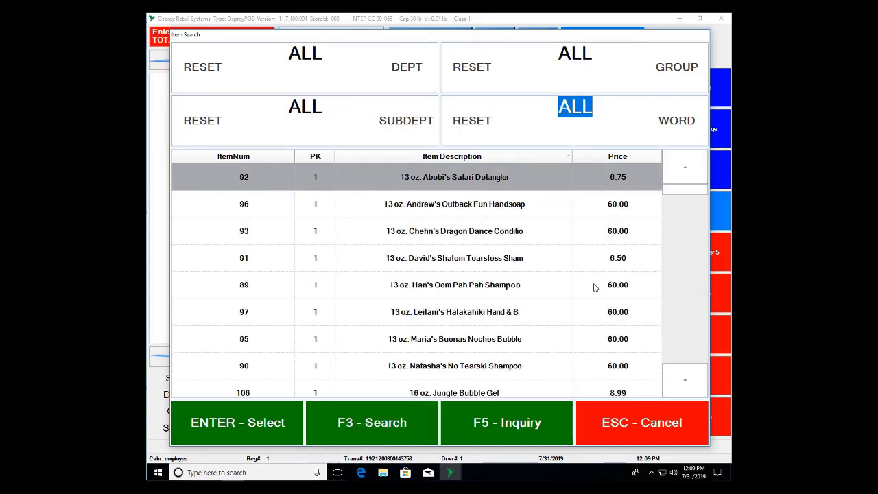
pyautogui.click(392, 266)
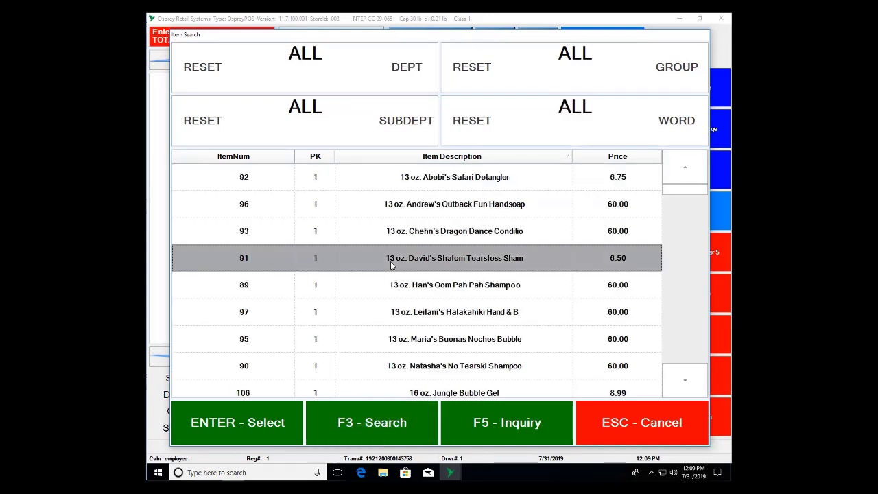
pyautogui.click(264, 424)
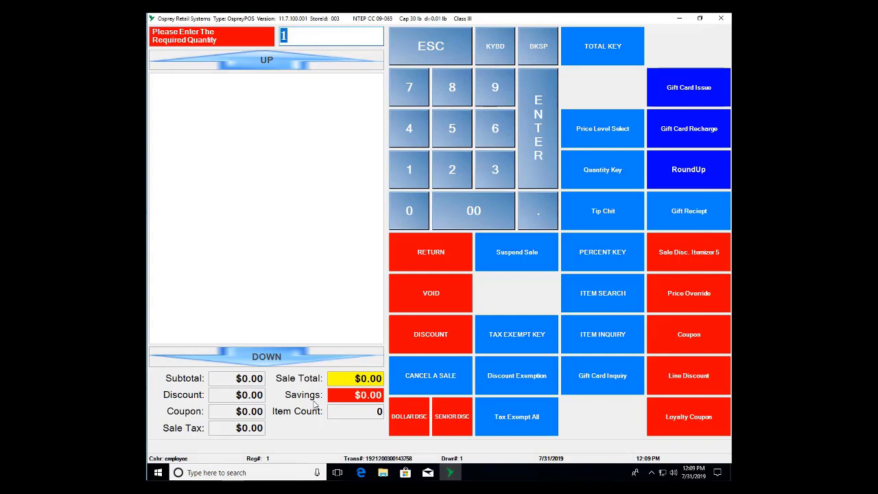
pyautogui.write('3')
pyautogui.press('Return')
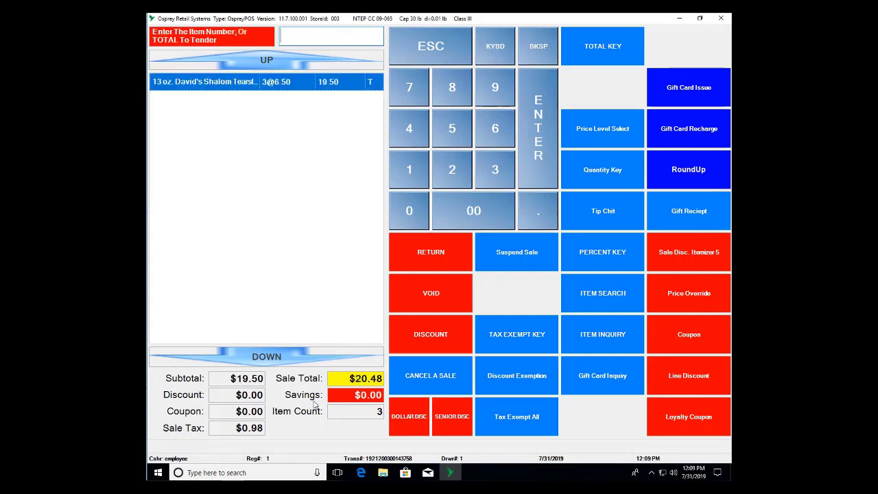